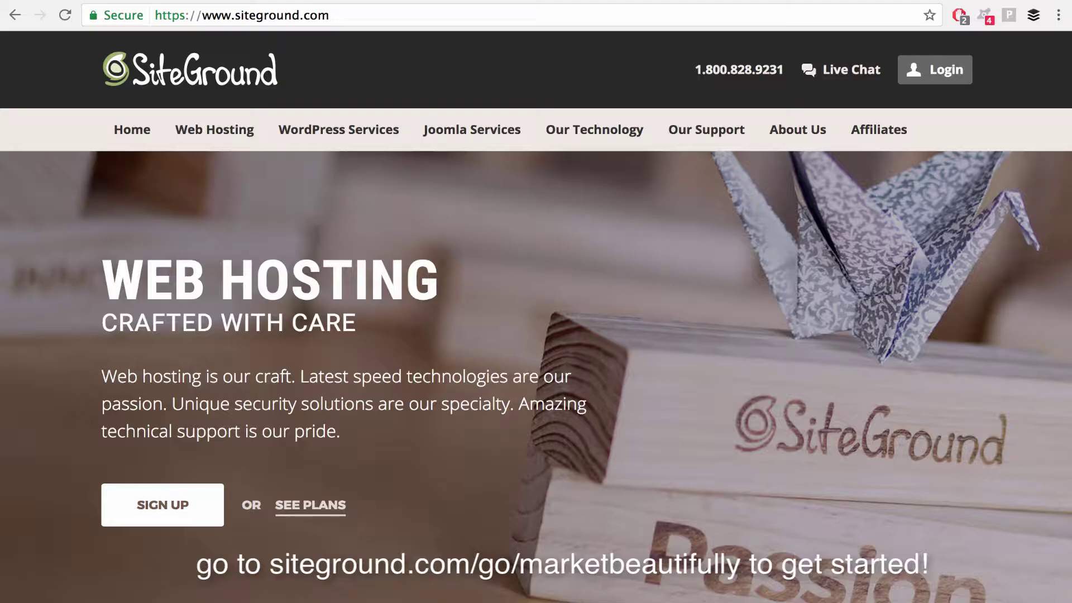
{"action": "left_click", "coordinate": [291, 17]}
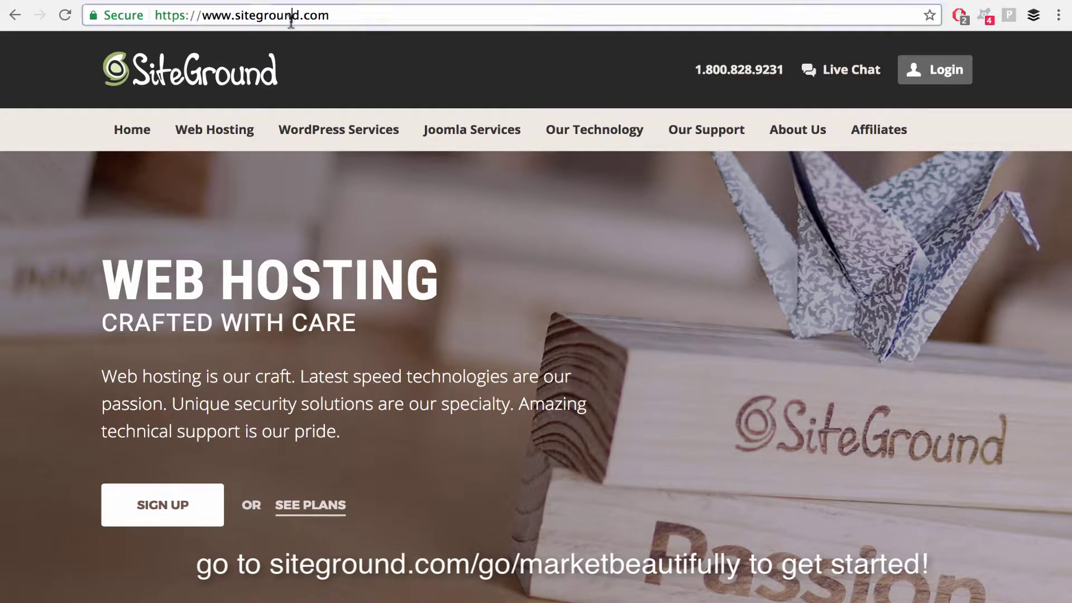
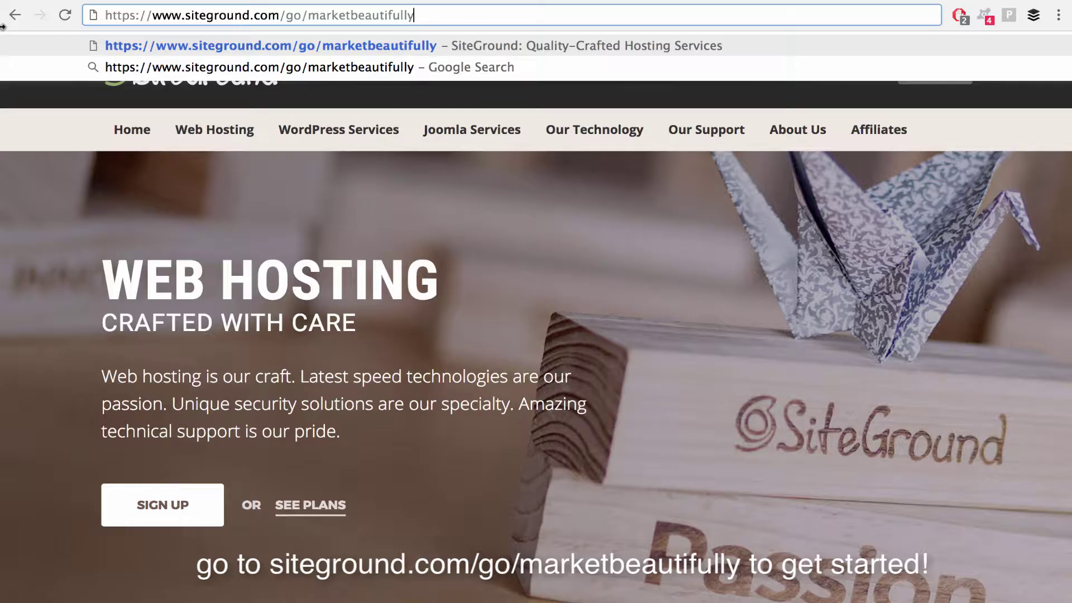
{"action": "key", "text": "Return"}
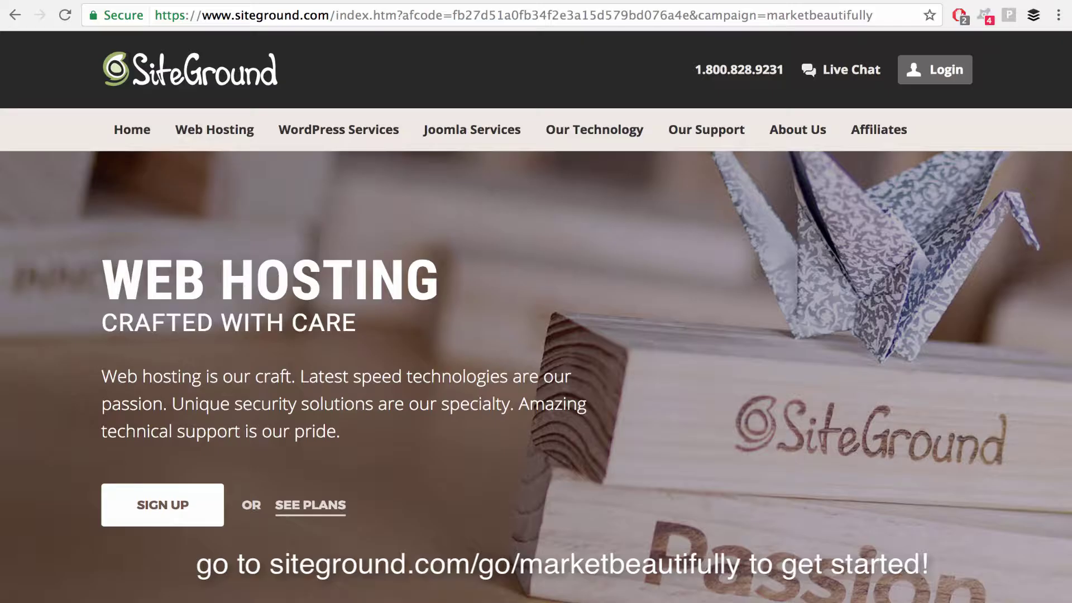
Step: From Web Hosting, go to the Shared Hosting plans and choose Get Started on StartUp
{"action": "mouse_move", "coordinate": [197, 119]}
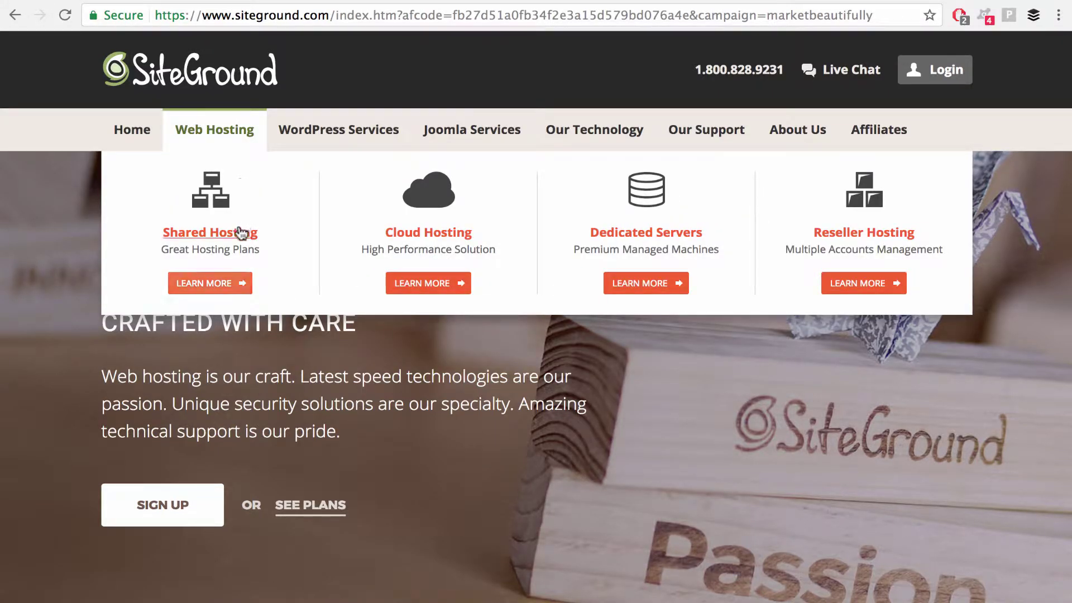
{"action": "left_click", "coordinate": [214, 286]}
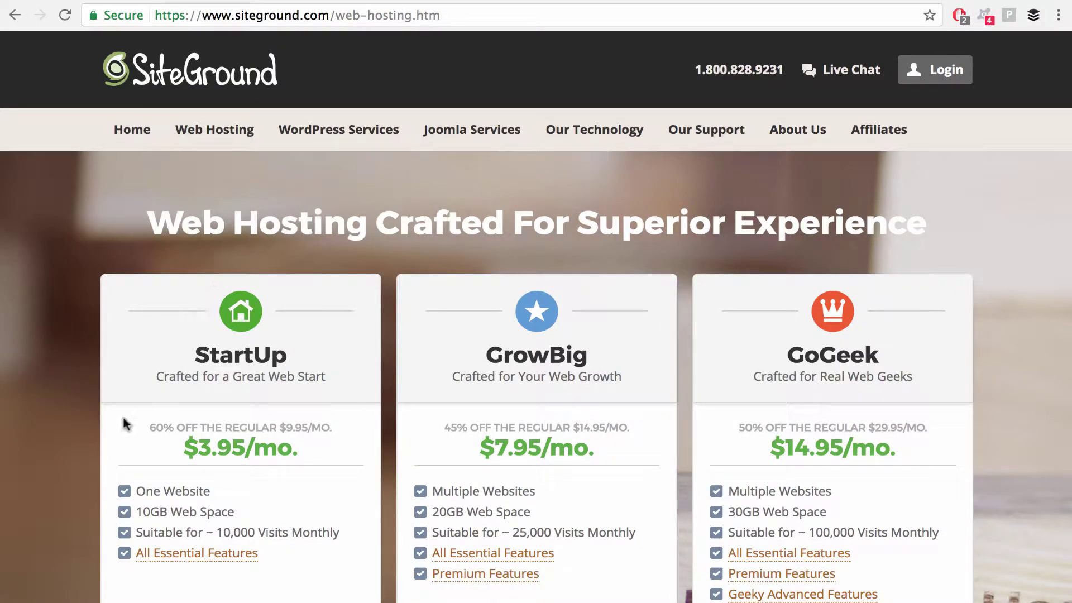
{"action": "scroll", "coordinate": [124, 419], "scroll_direction": "down", "scroll_amount": 2}
{"action": "scroll", "coordinate": [259, 394], "scroll_direction": "down", "scroll_amount": 2}
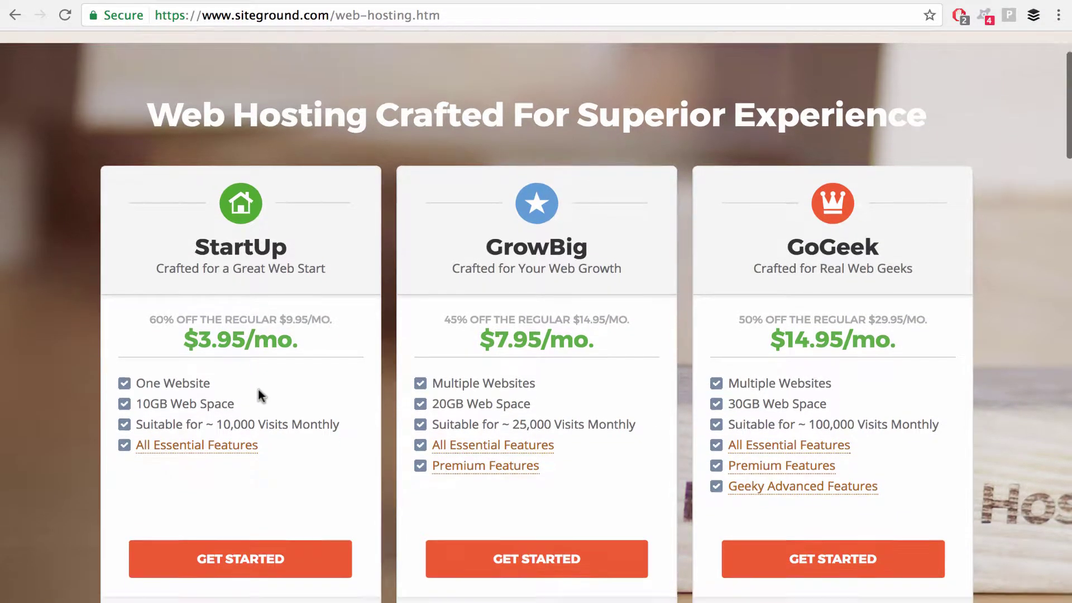
{"action": "left_click", "coordinate": [318, 467]}
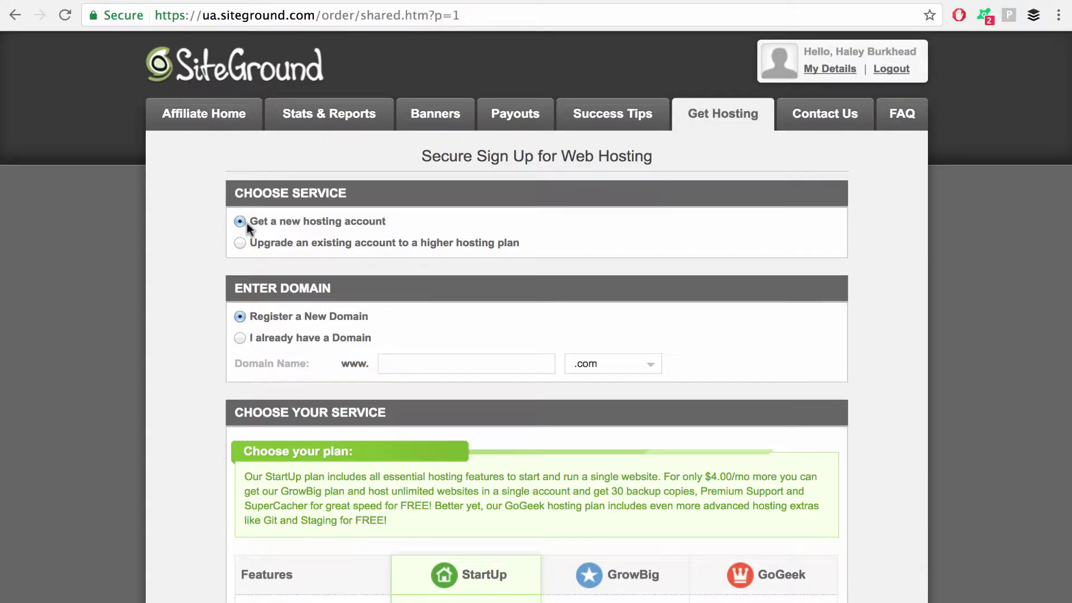
Step: Choose Register a New Domain, enter convertandmonetizeyourlist, and open the extension list for .com
{"action": "scroll", "coordinate": [196, 370], "scroll_direction": "down", "scroll_amount": 3}
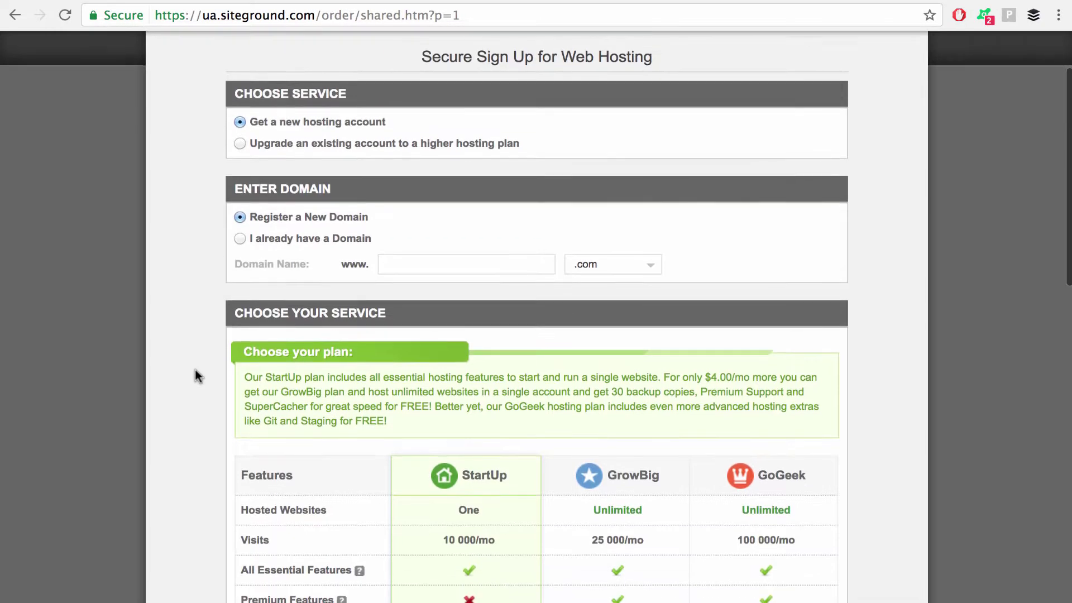
{"action": "left_click", "coordinate": [240, 234]}
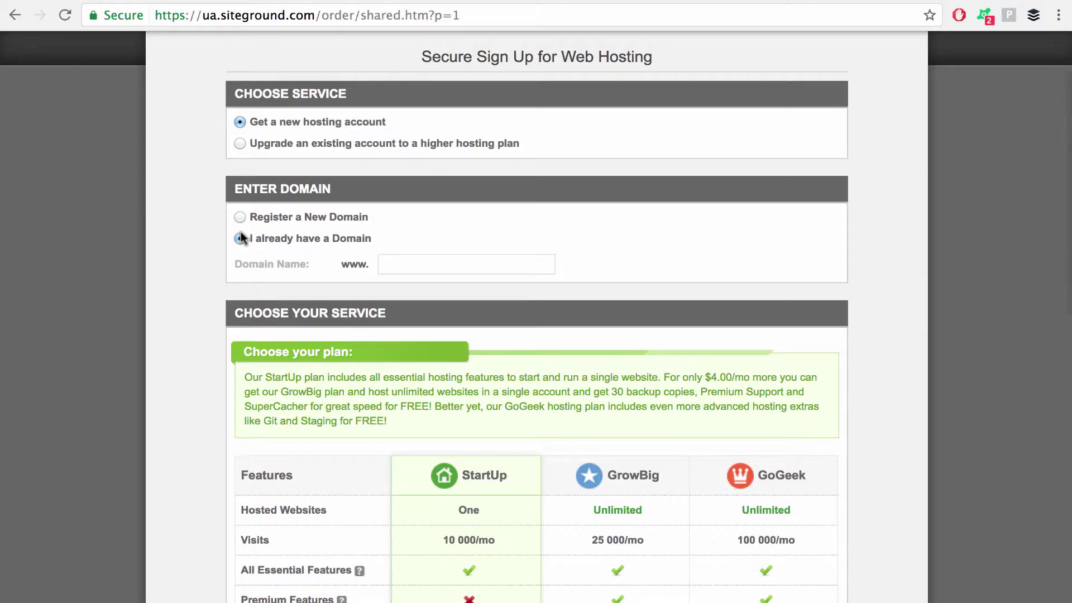
{"action": "left_click", "coordinate": [416, 268]}
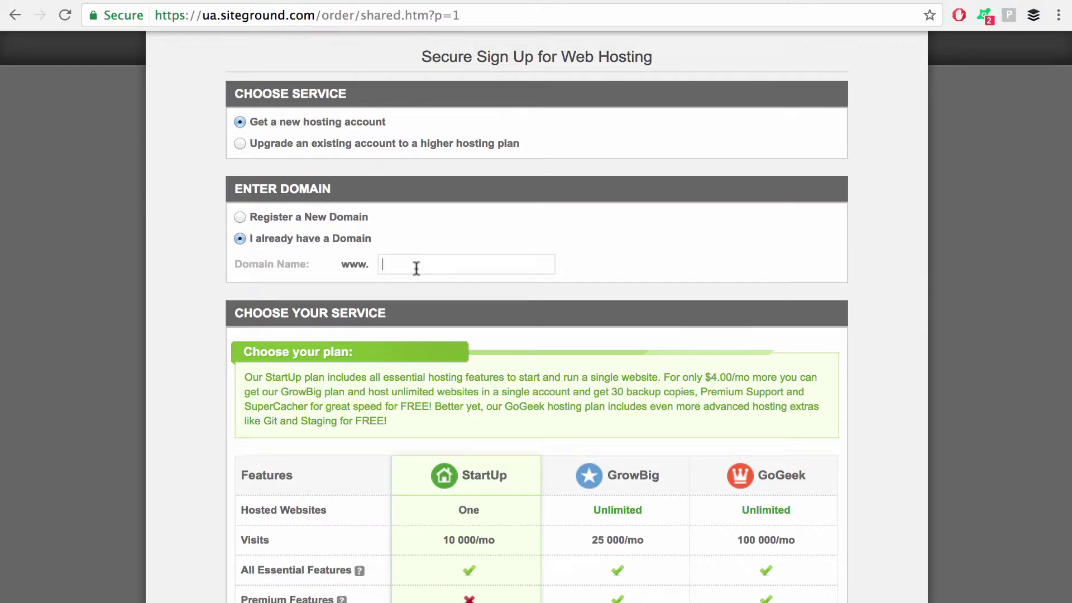
{"action": "left_click", "coordinate": [240, 218]}
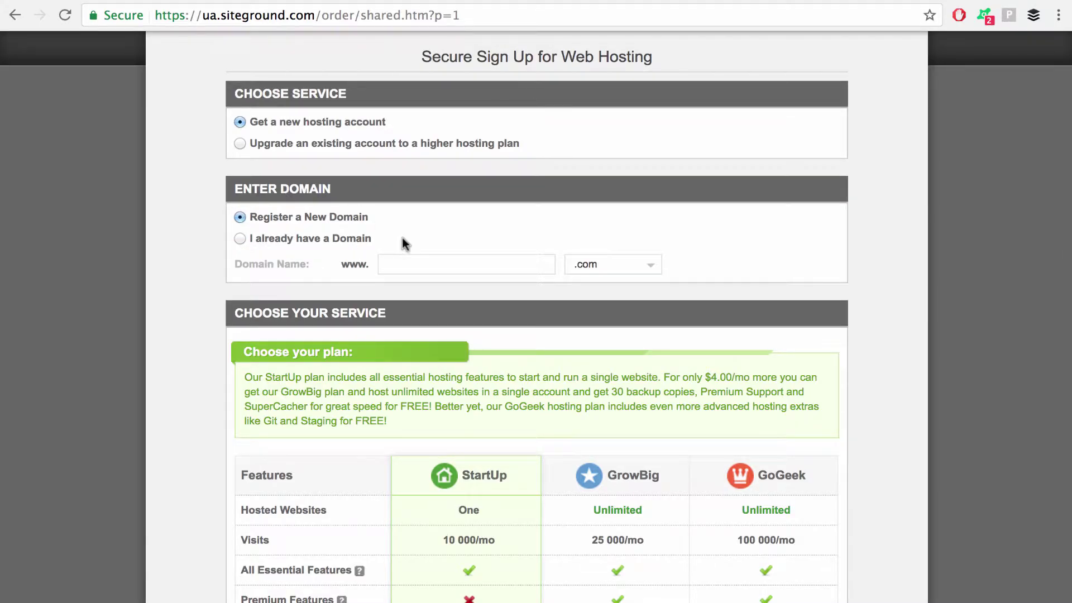
{"action": "left_click", "coordinate": [430, 268]}
{"action": "type", "text": "convertandmonetizeyourl"}
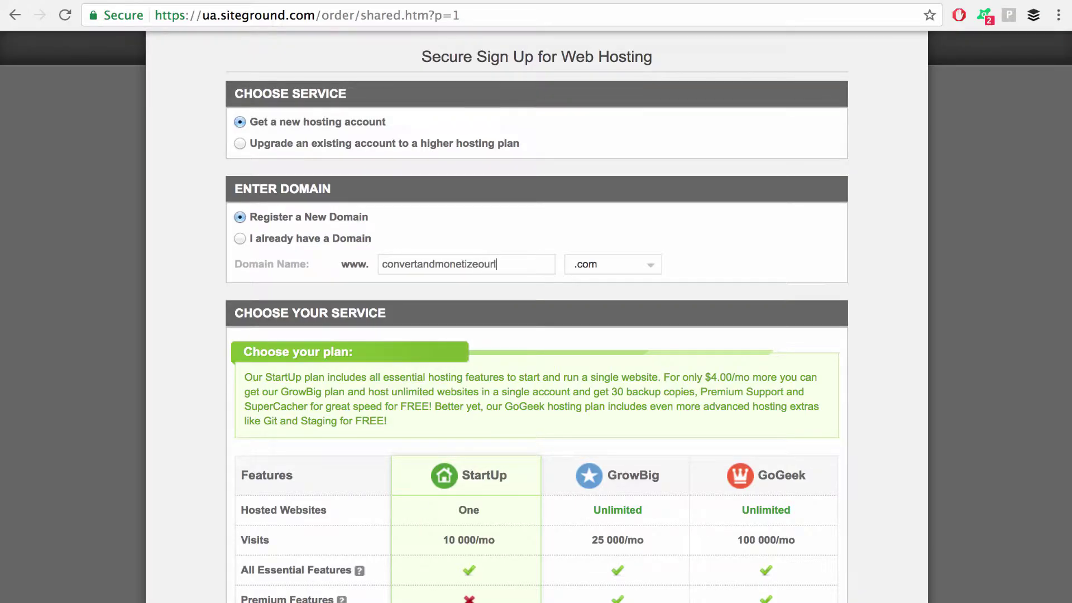
{"action": "key", "text": "BackSpace"}
{"action": "key", "text": "BackSpace"}
{"action": "key", "text": "BackSpace"}
{"action": "key", "text": "BackSpace"}
{"action": "type", "text": "yourlist"}
{"action": "scroll", "coordinate": [280, 288], "scroll_direction": "down", "scroll_amount": 4}
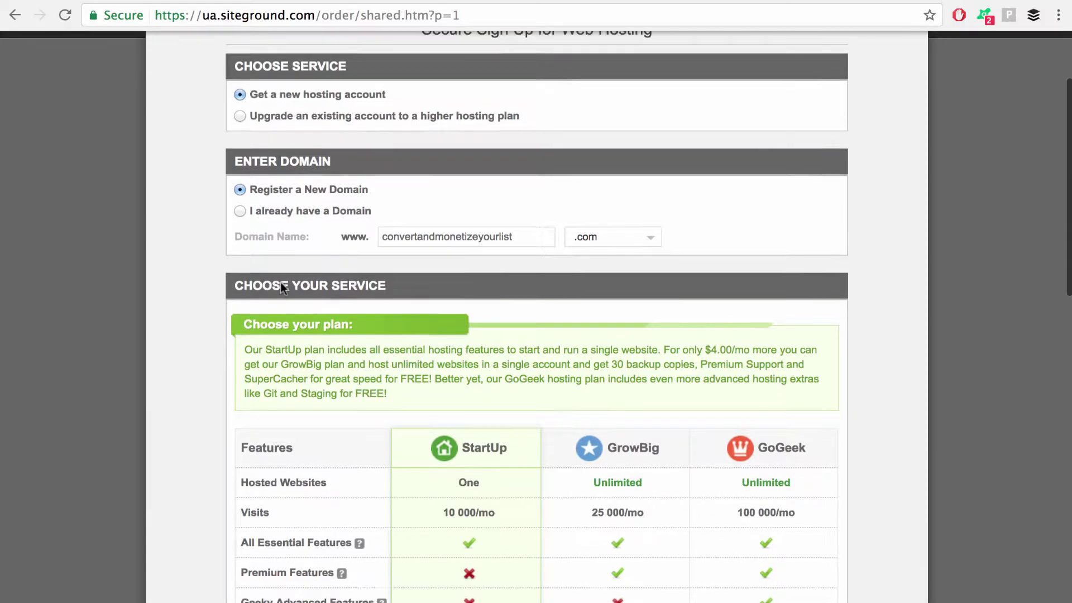
{"action": "left_click", "coordinate": [651, 154]}
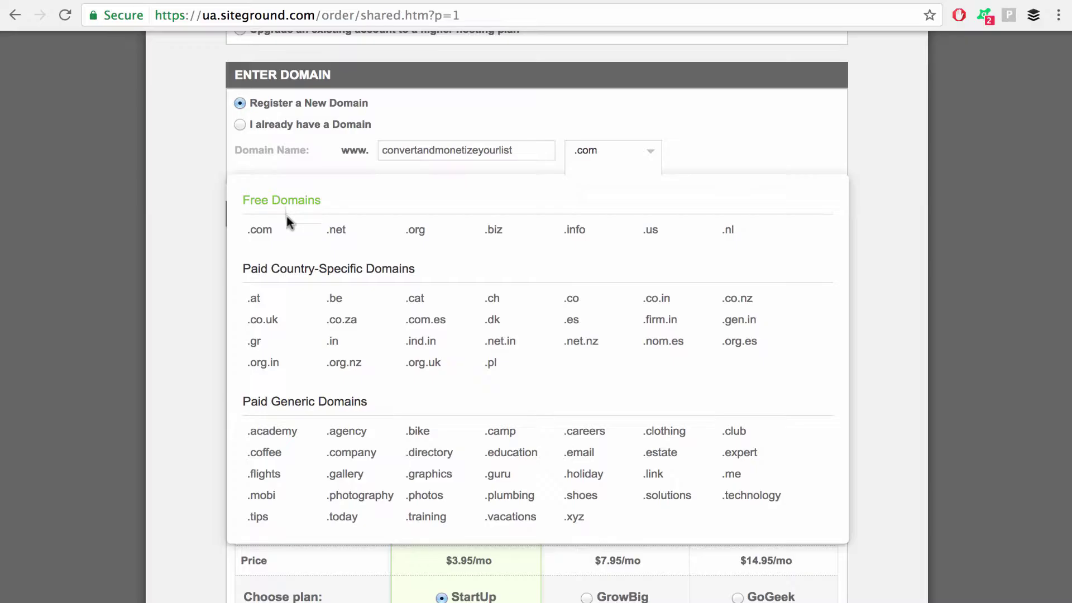
{"action": "scroll", "coordinate": [766, 154], "scroll_direction": "down", "scroll_amount": 2}
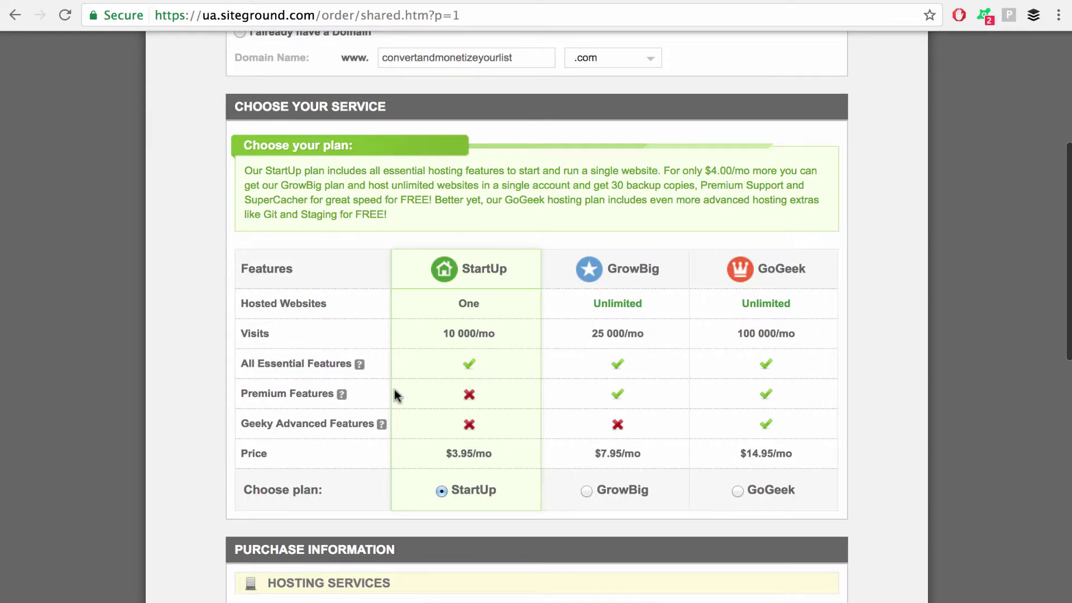
{"action": "scroll", "coordinate": [427, 461], "scroll_direction": "down", "scroll_amount": 9}
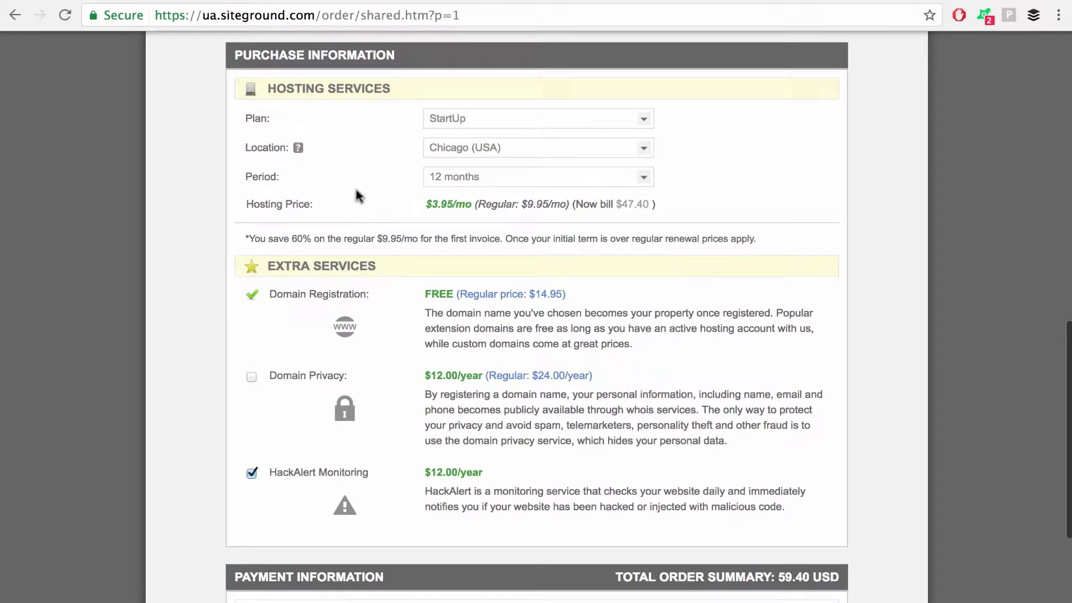
{"action": "scroll", "coordinate": [369, 252], "scroll_direction": "down", "scroll_amount": 2}
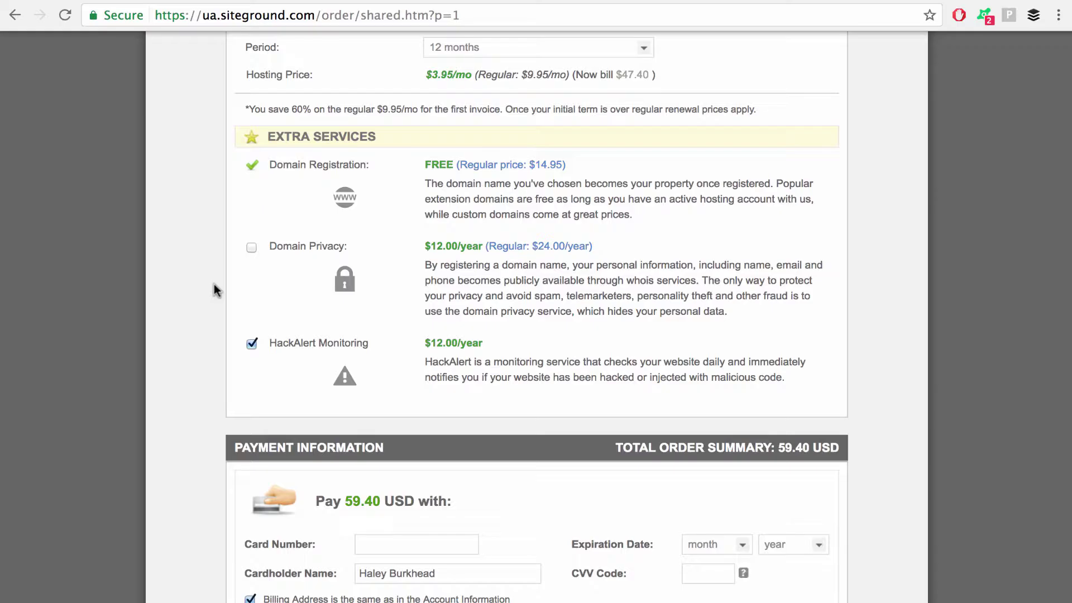
Step: Leave HackAlert Monitoring unchecked so the order total is 47.40 USD
{"action": "scroll", "coordinate": [214, 284], "scroll_direction": "down", "scroll_amount": 2}
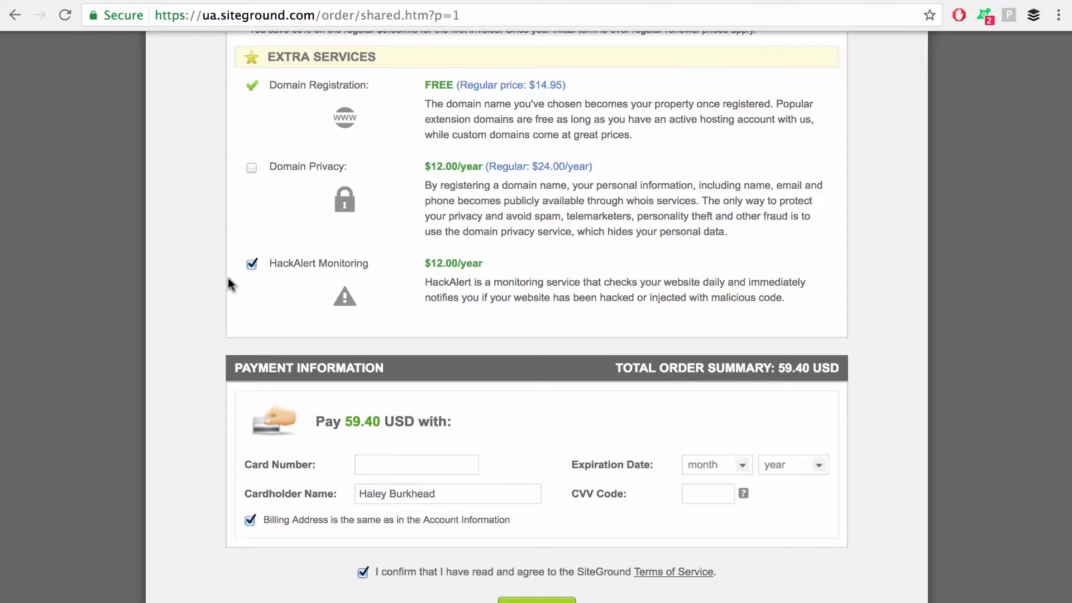
{"action": "left_click", "coordinate": [252, 264]}
{"action": "left_click", "coordinate": [252, 265]}
{"action": "left_click", "coordinate": [252, 265]}
Step: Scroll down the page to continue the StartUp hosting purchase
{"action": "scroll", "coordinate": [608, 525], "scroll_direction": "down", "scroll_amount": 2}
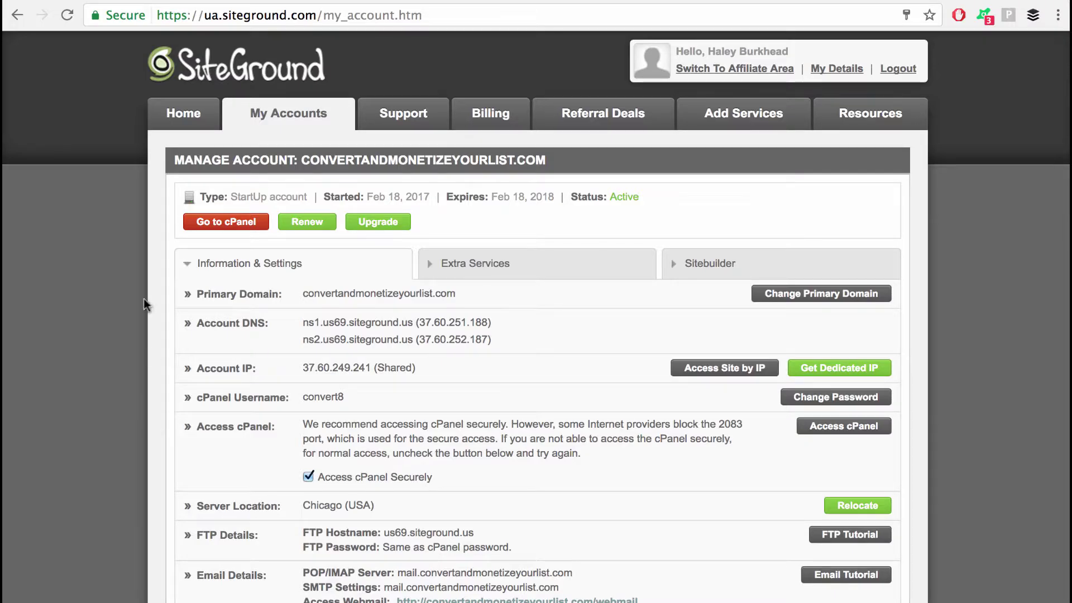
Step: Open cPanel for convertandmonetizeyourlist.com and confirm the secure access prompt
{"action": "left_click", "coordinate": [227, 223]}
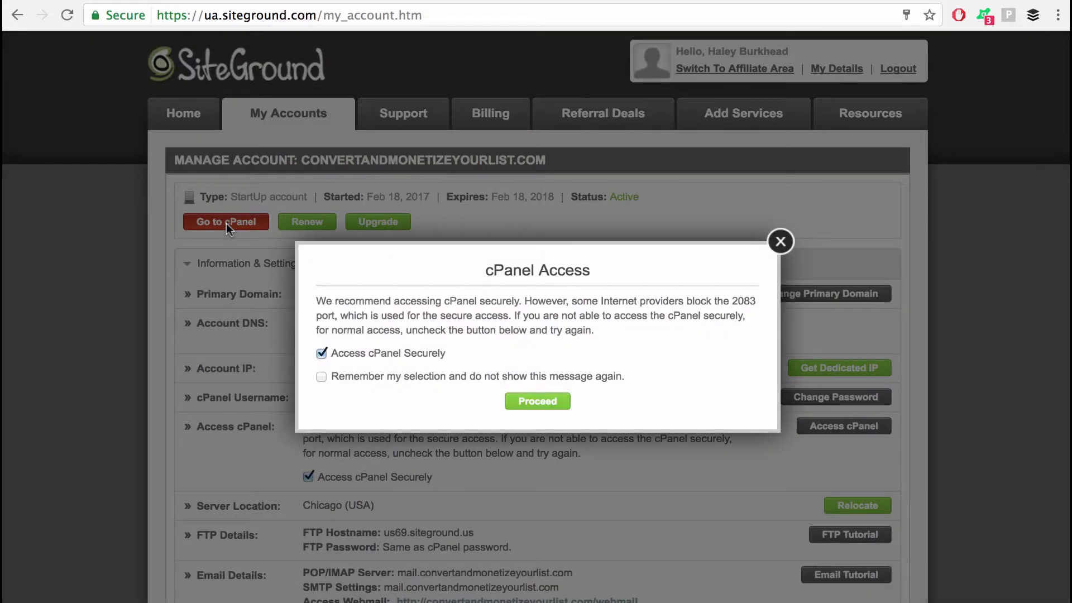
{"action": "left_click", "coordinate": [538, 407]}
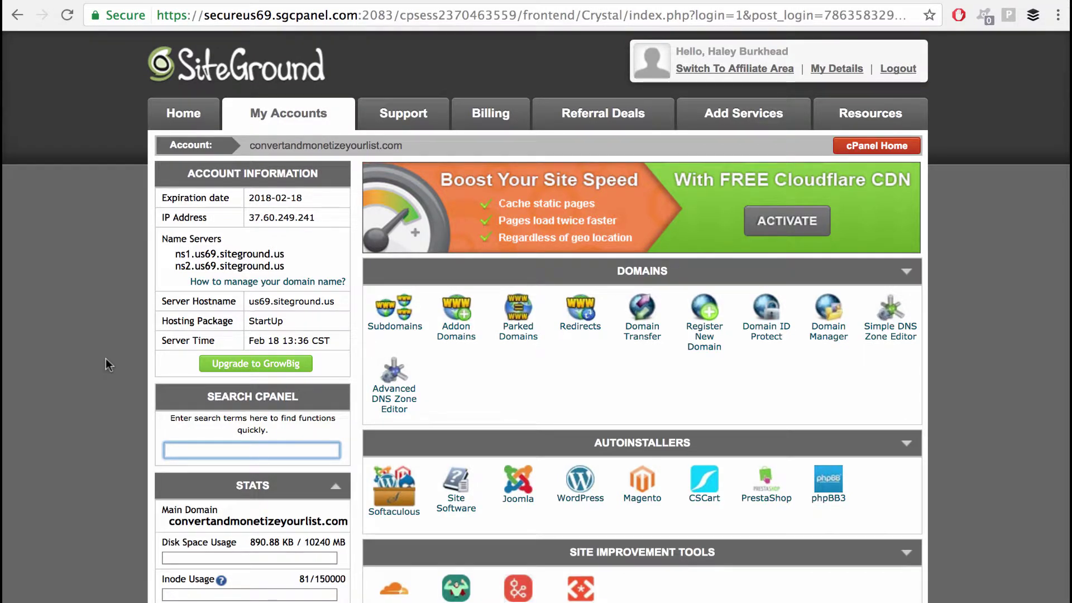